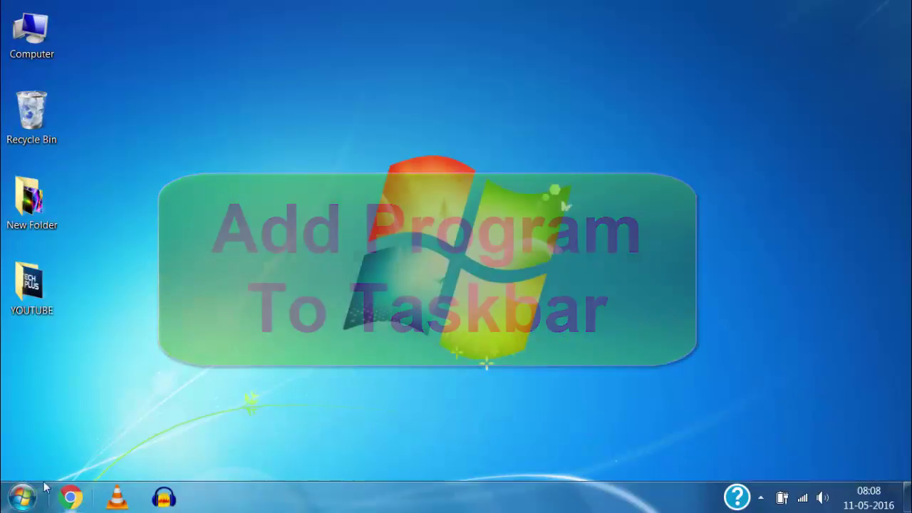
Search the Start menu for 'notepad' and pin the Notepad result to the taskbar
click(21, 497)
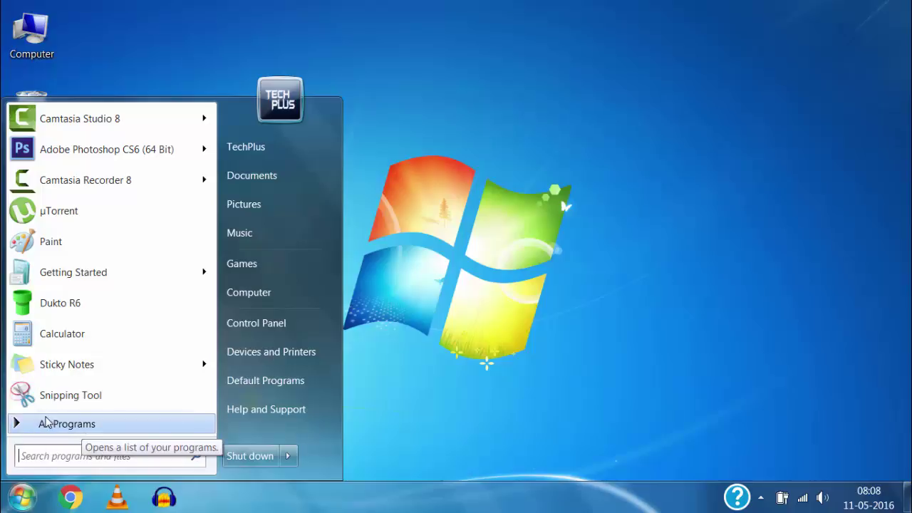
click(47, 454)
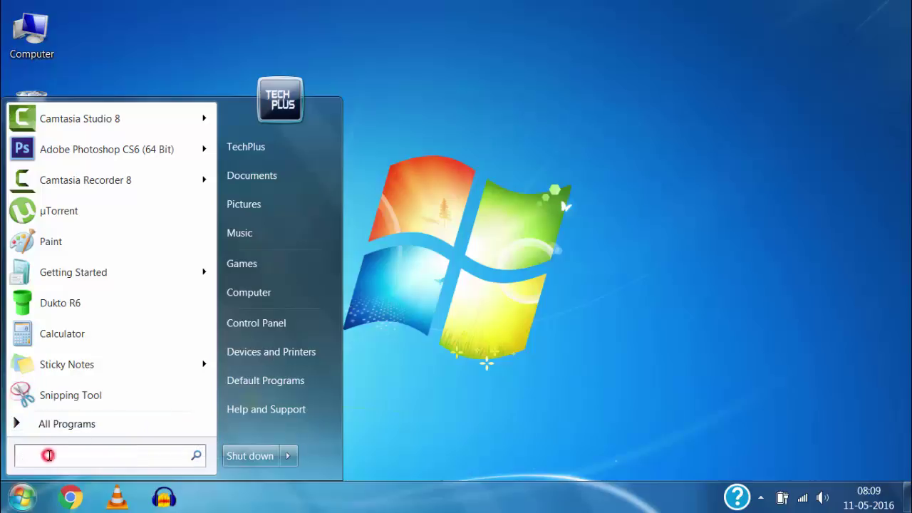
text(notepad)
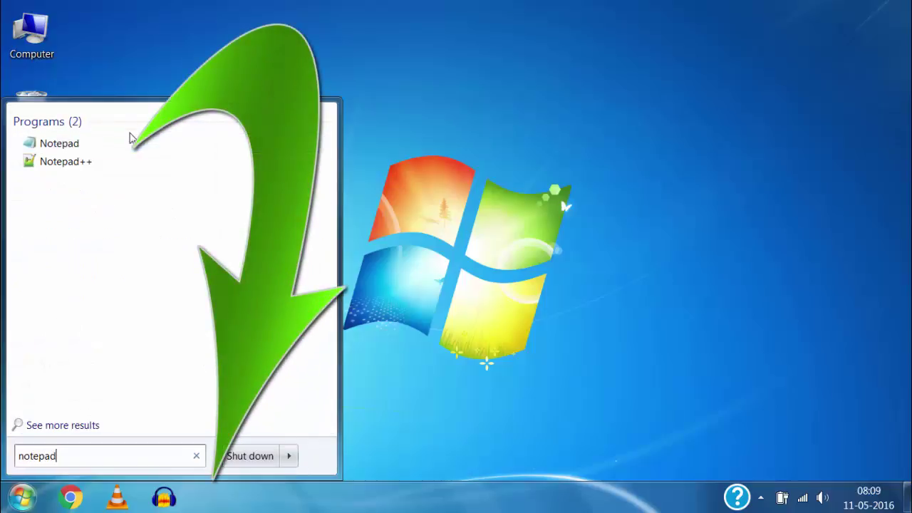
drag(129, 142, 211, 496)
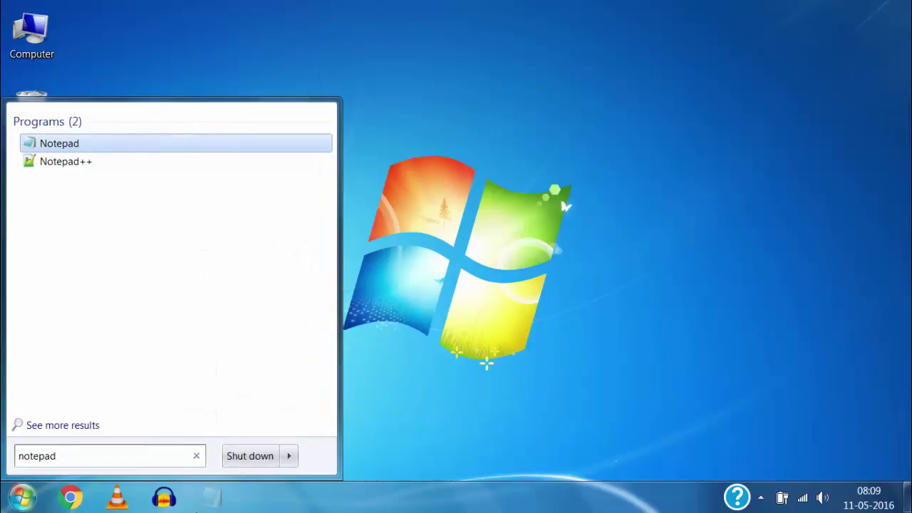
click(390, 434)
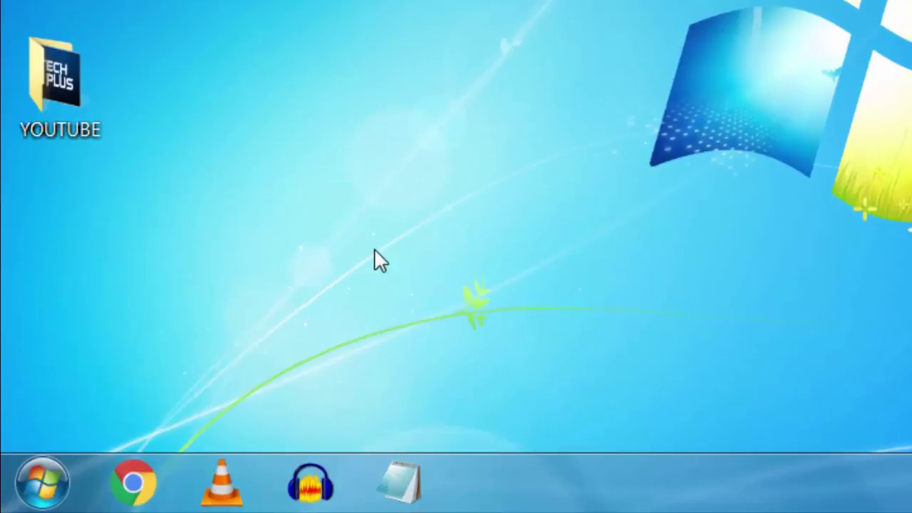
Unpin Notepad from the taskbar using its jump list
right_click(391, 496)
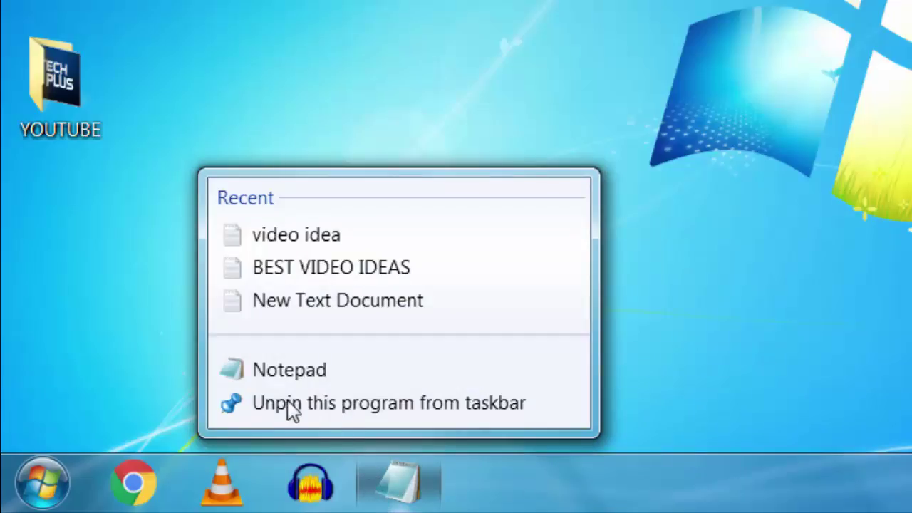
mouse_move(242, 384)
mouse_down()
mouse_move(303, 421)
mouse_move(546, 448)
mouse_move(623, 438)
mouse_move(611, 435)
mouse_up()
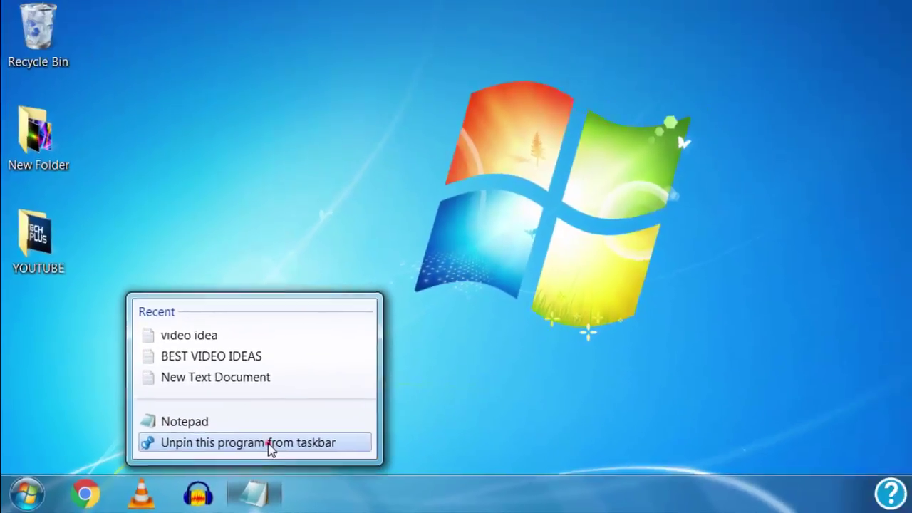
click(385, 410)
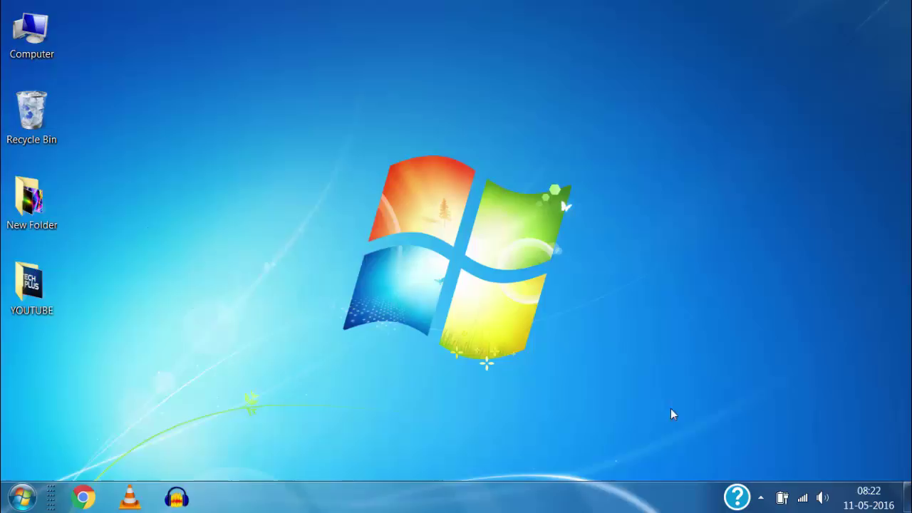
Move the taskbar to the right edge, then the top, then the left edge of the screen
click(459, 497)
drag(681, 390, 905, 310)
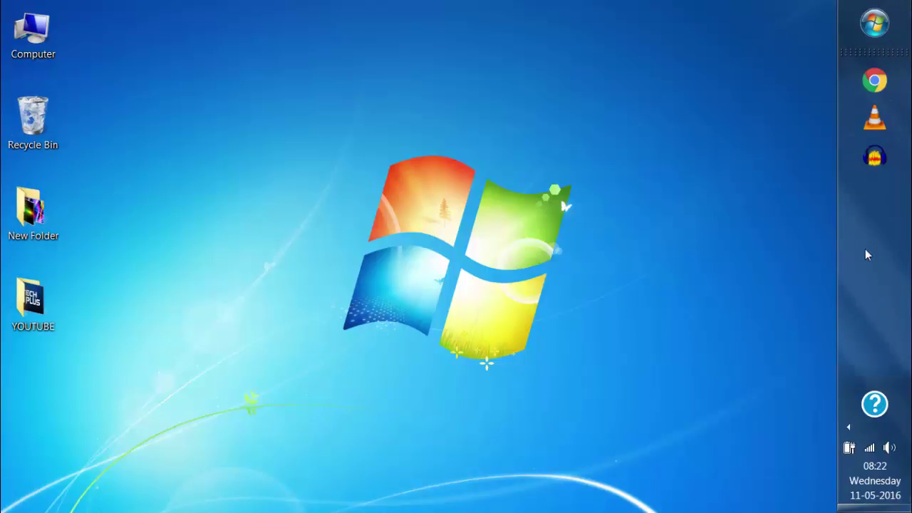
drag(878, 264, 633, 14)
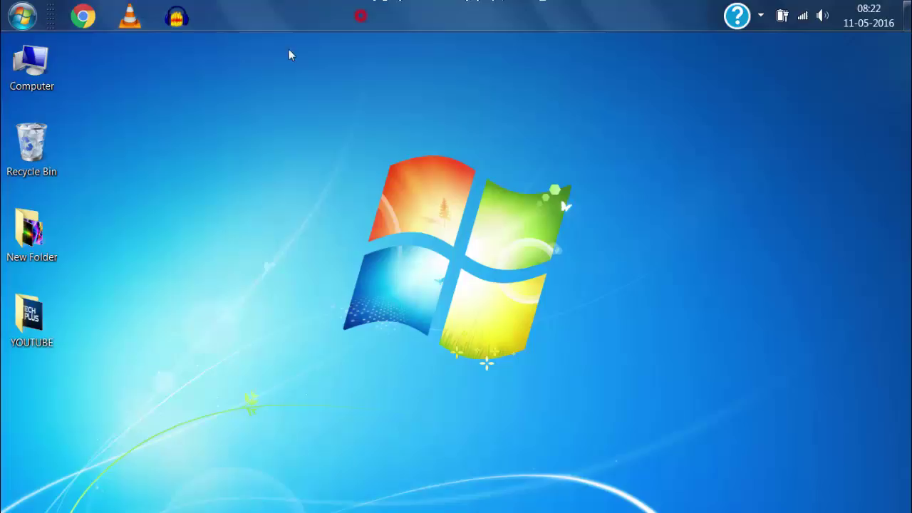
drag(288, 55, 2, 246)
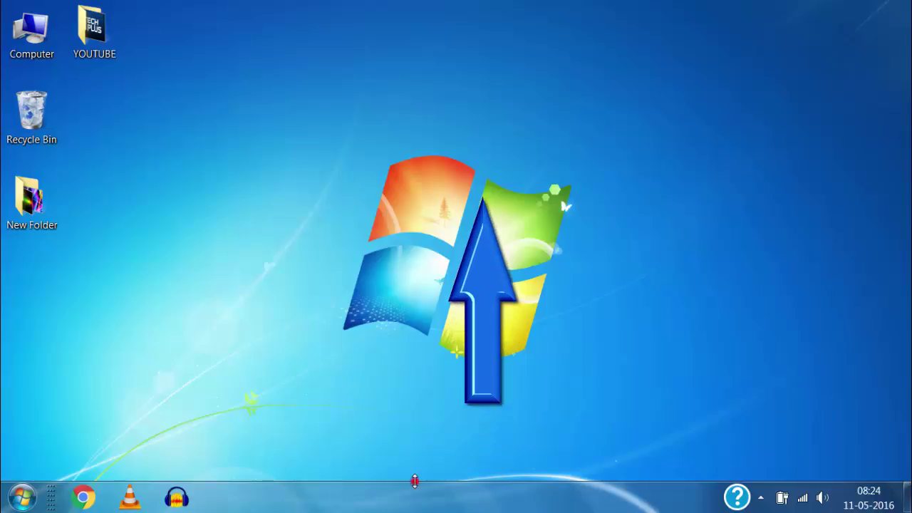
Resize the bottom taskbar by dragging its top border
drag(414, 479, 320, 485)
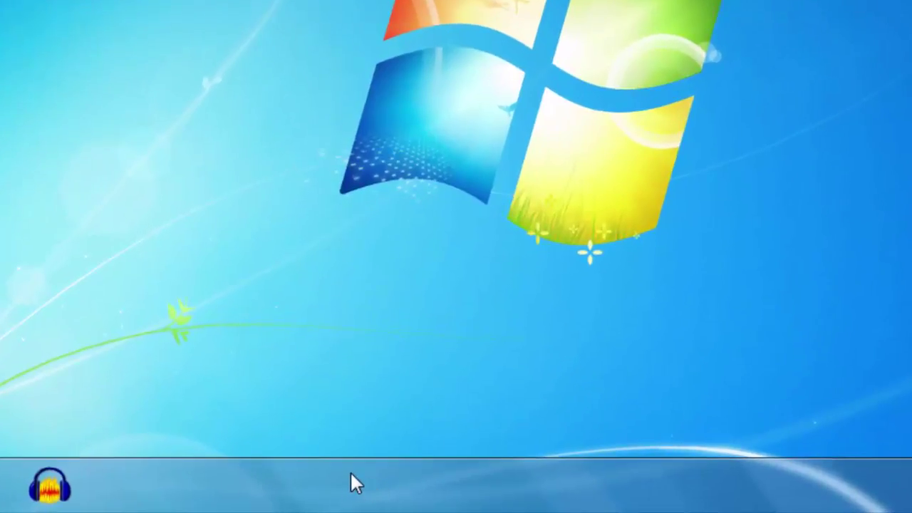
right_click(351, 474)
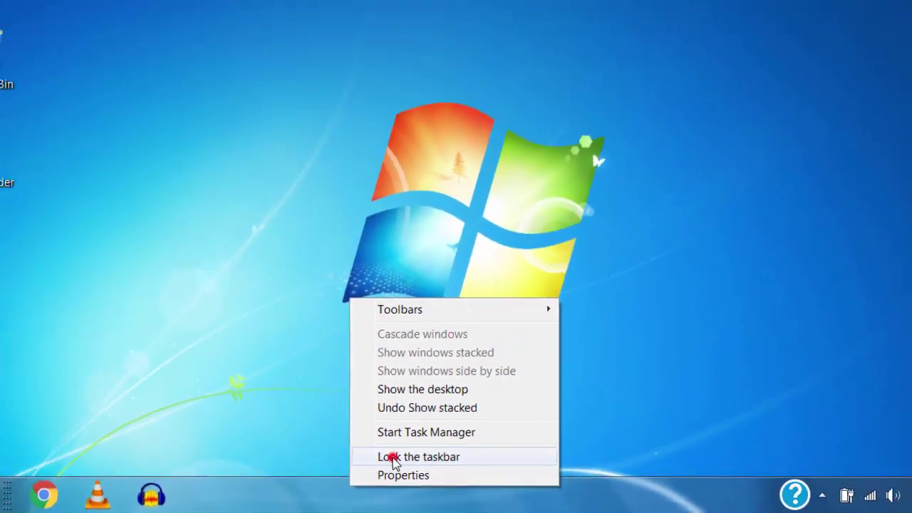
click(421, 432)
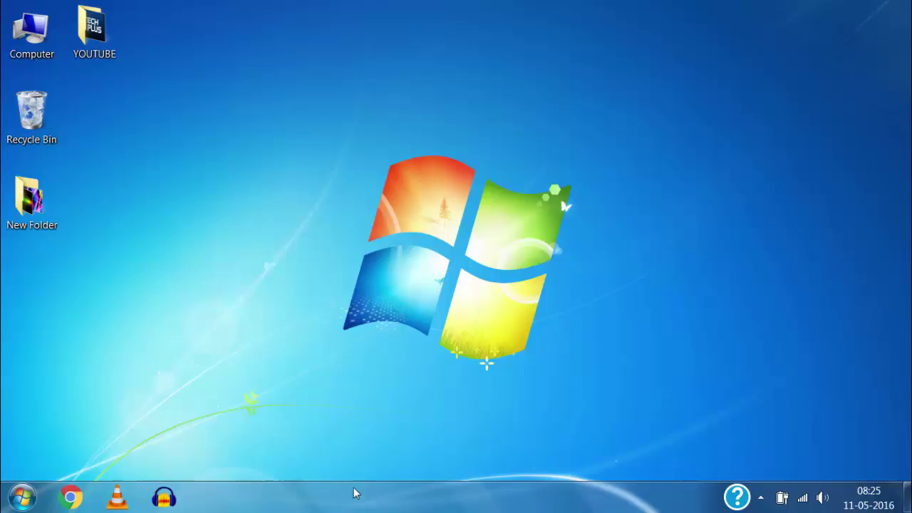
right_click(370, 494)
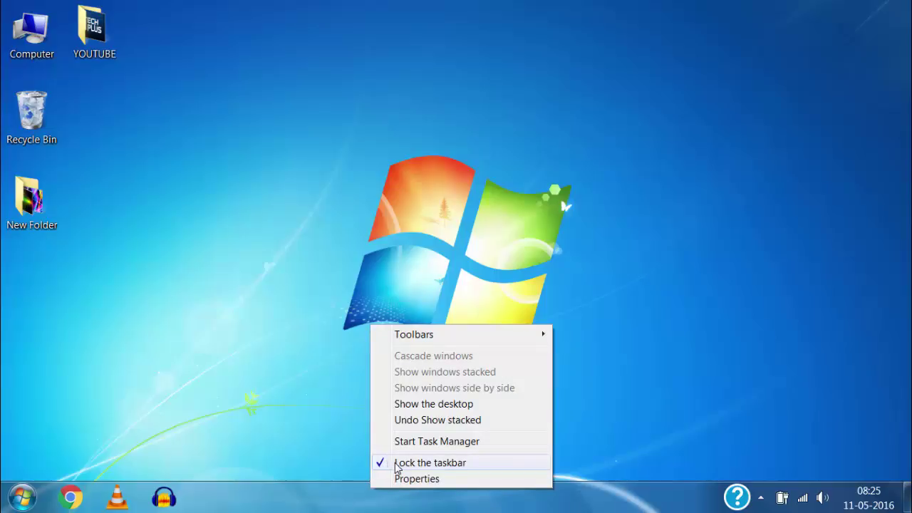
click(389, 465)
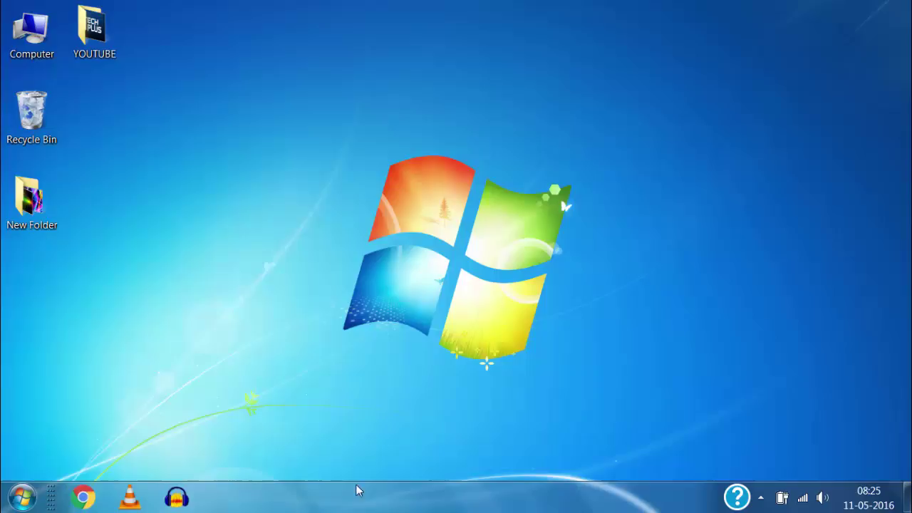
drag(356, 483, 378, 482)
Turn on 'Auto-hide the taskbar' in Taskbar and Start Menu Properties and apply it
right_click(311, 490)
click(349, 478)
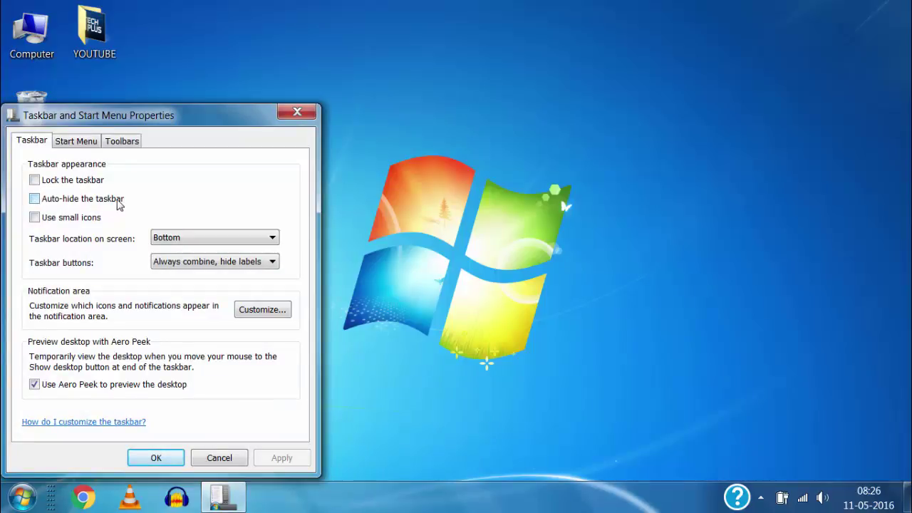
click(34, 199)
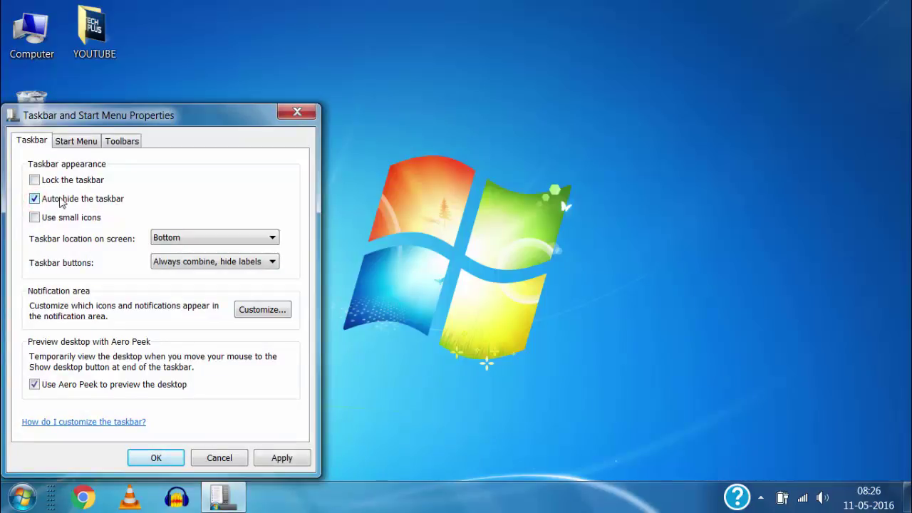
click(283, 458)
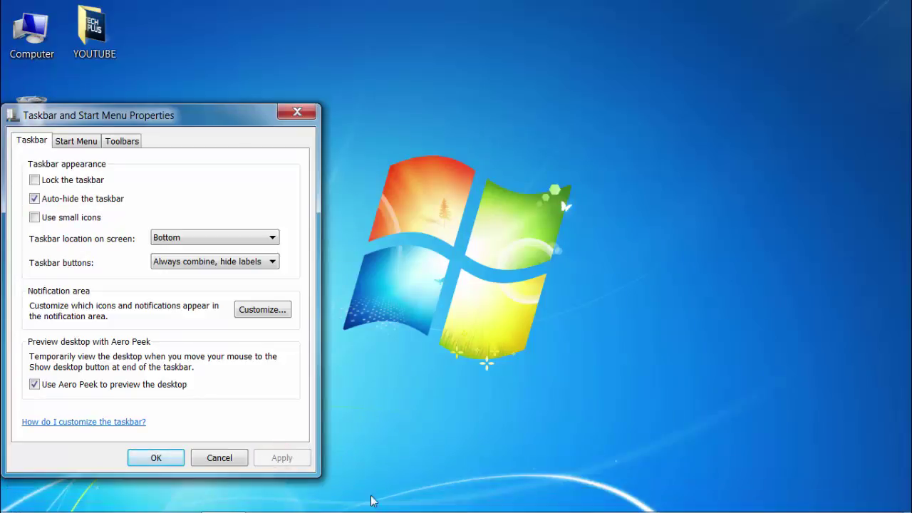
click(600, 152)
Switch auto-hide back off and apply, so the taskbar stays visible
mouse_move(438, 510)
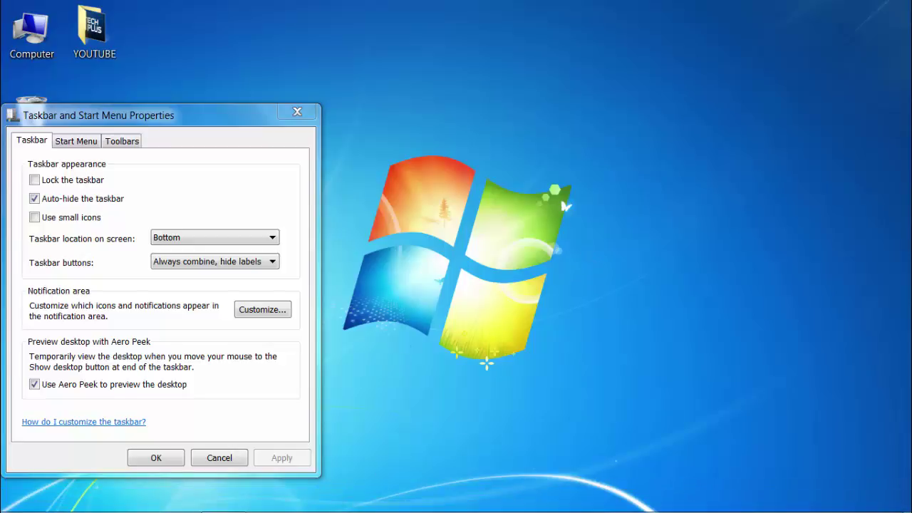
mouse_move(471, 511)
click(35, 198)
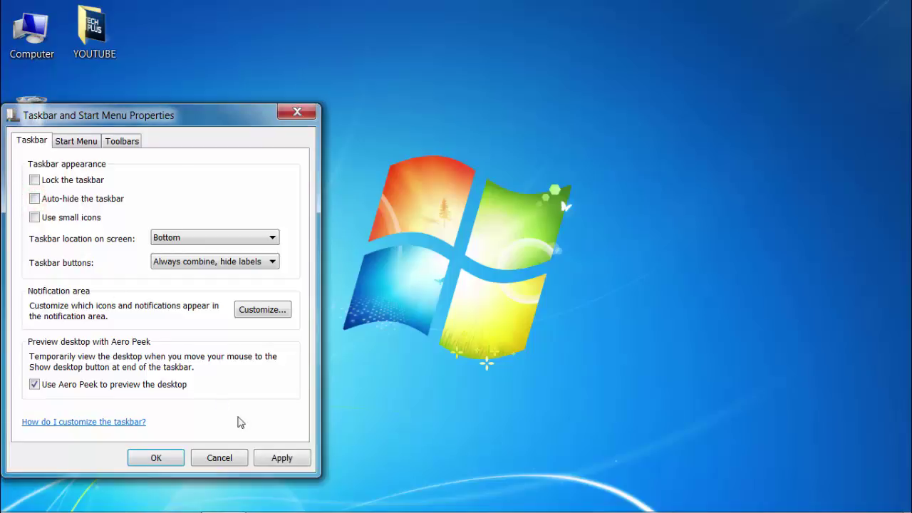
click(273, 457)
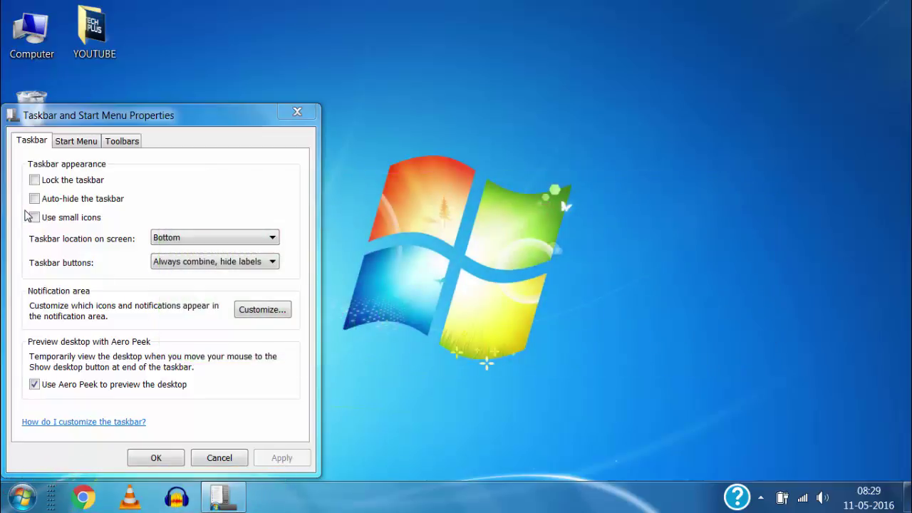
mouse_move(26, 209)
mouse_down()
mouse_move(28, 221)
mouse_move(118, 229)
mouse_up()
click(67, 218)
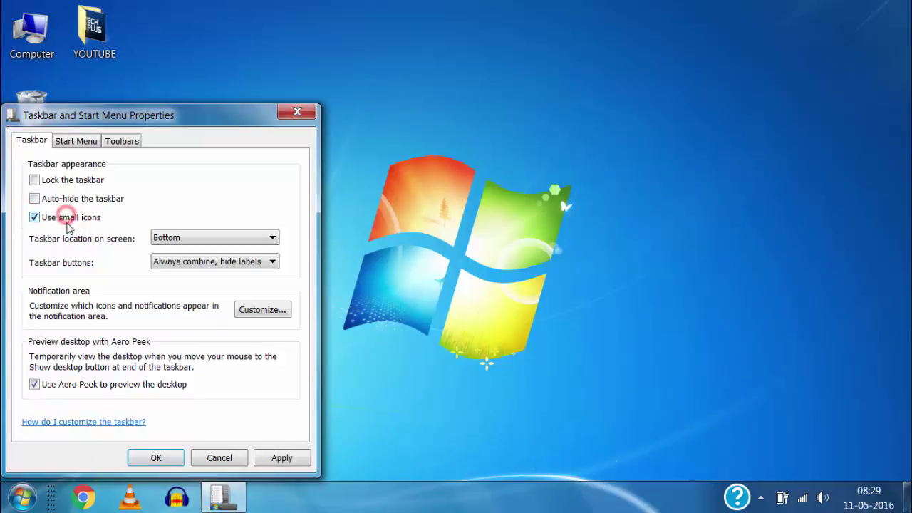
click(265, 458)
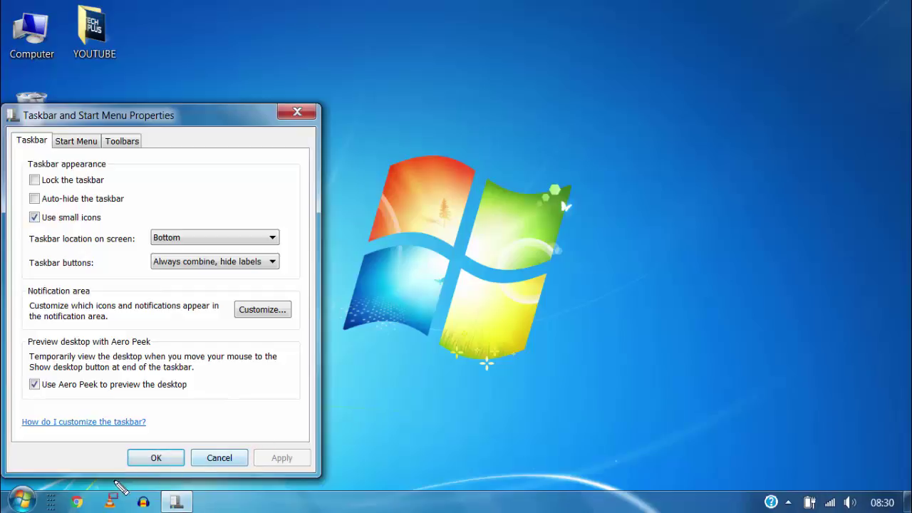
mouse_move(55, 483)
mouse_down()
mouse_move(135, 512)
mouse_move(220, 510)
mouse_up()
click(36, 218)
click(274, 462)
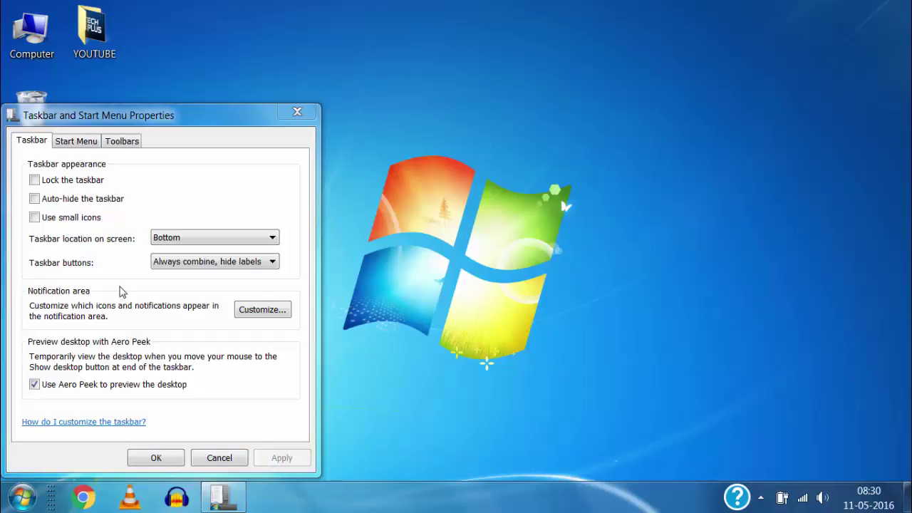
Check the taskbar location dropdown, keeping Bottom, and lock the taskbar
drag(30, 231, 293, 250)
click(189, 241)
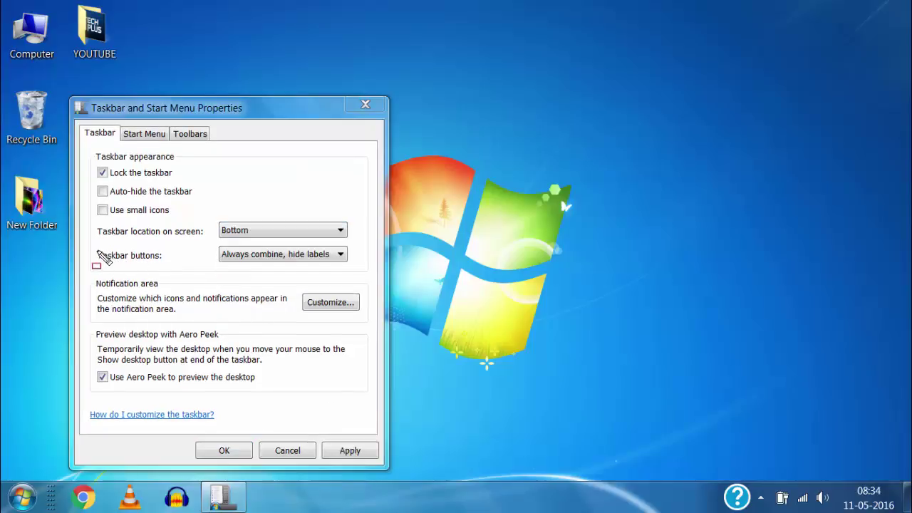
drag(97, 250, 178, 270)
drag(210, 244, 359, 272)
key(Escape)
Open the New Folder and YOUTUBE folders, then set taskbar buttons to Never combine and apply
double_click(21, 221)
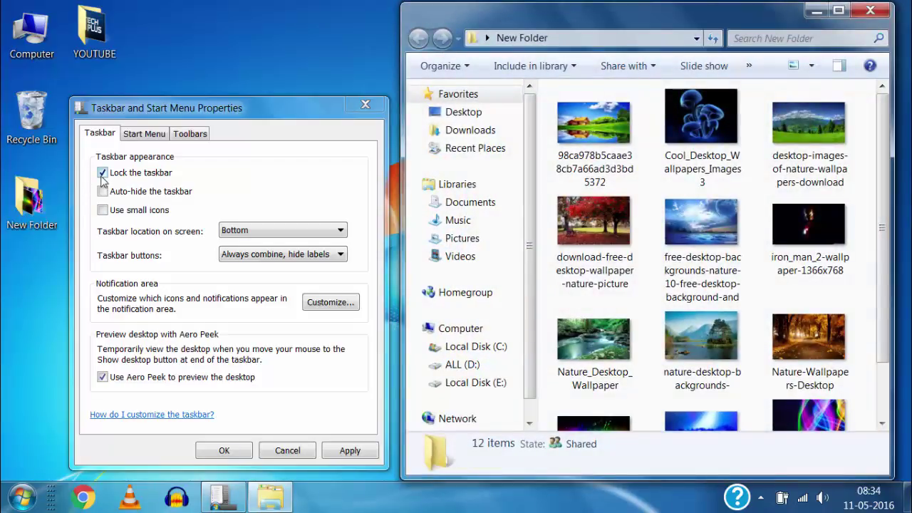
double_click(92, 54)
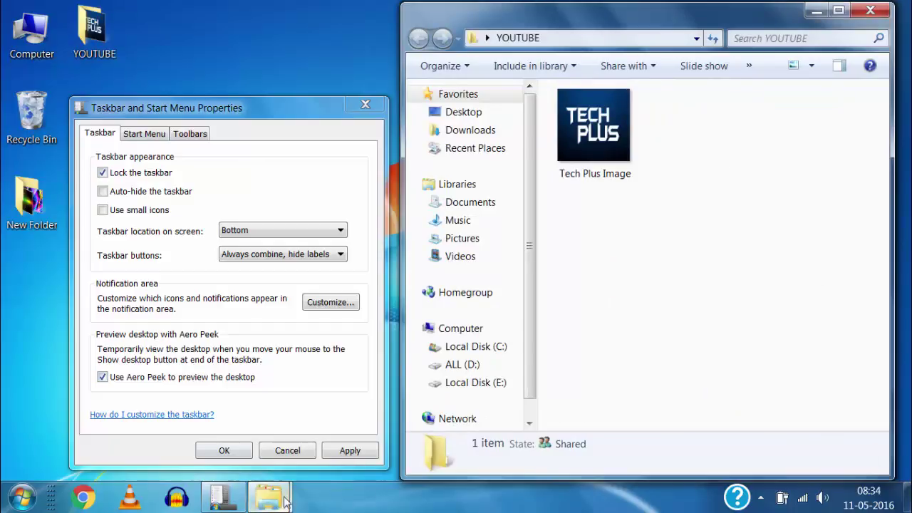
mouse_move(284, 493)
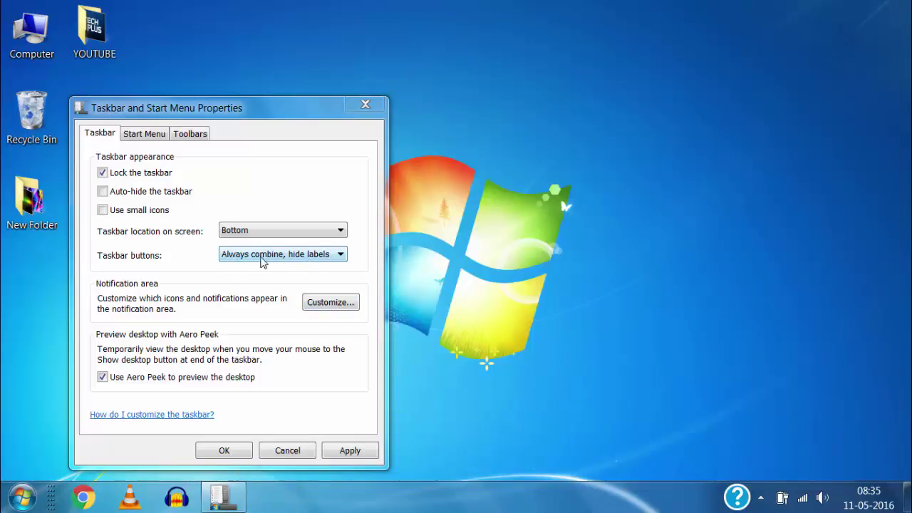
click(257, 257)
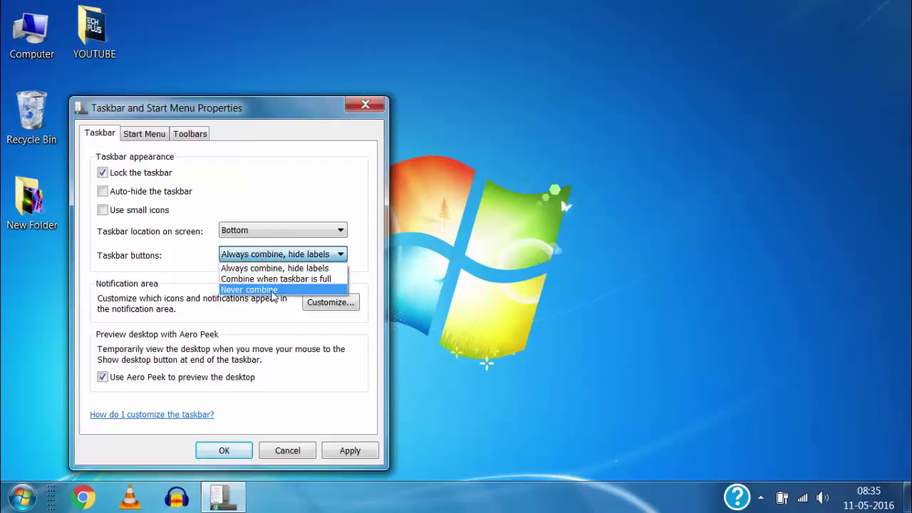
click(255, 290)
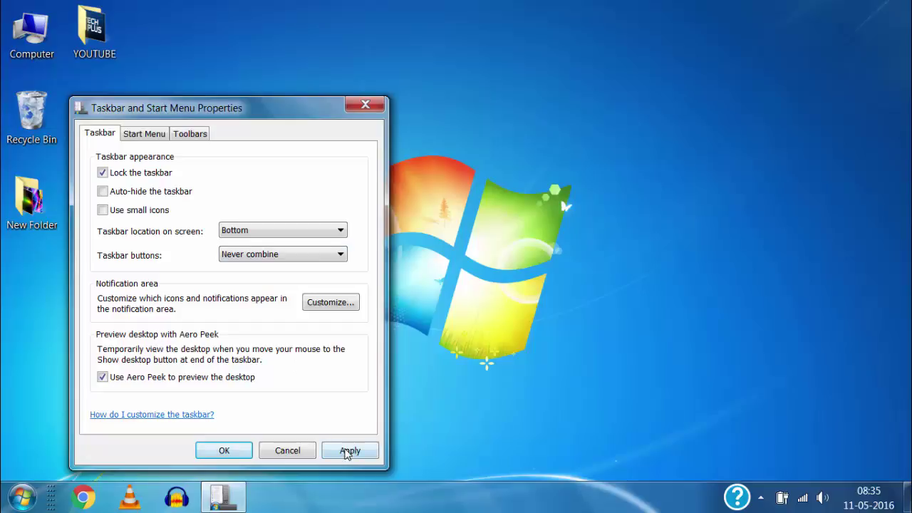
click(347, 450)
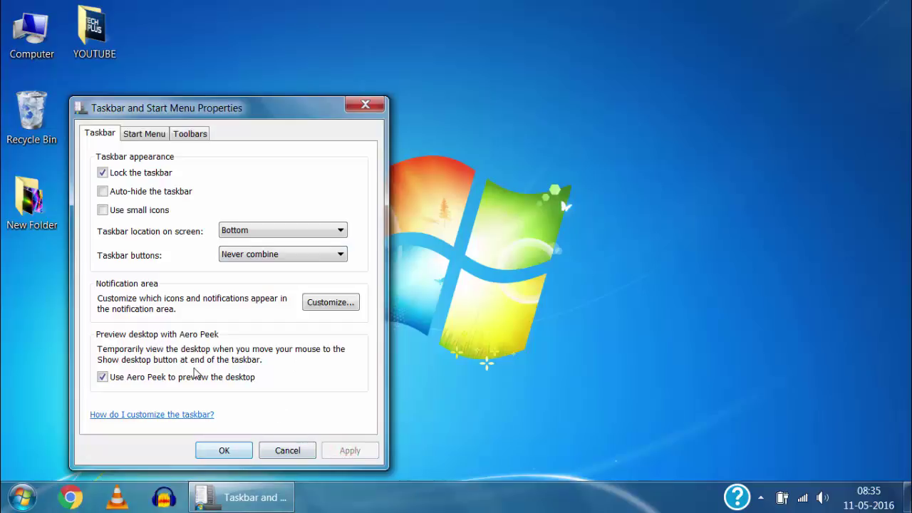
Reopen both folders to compare, close YOUTUBE, then choose Combine when taskbar is full
double_click(46, 227)
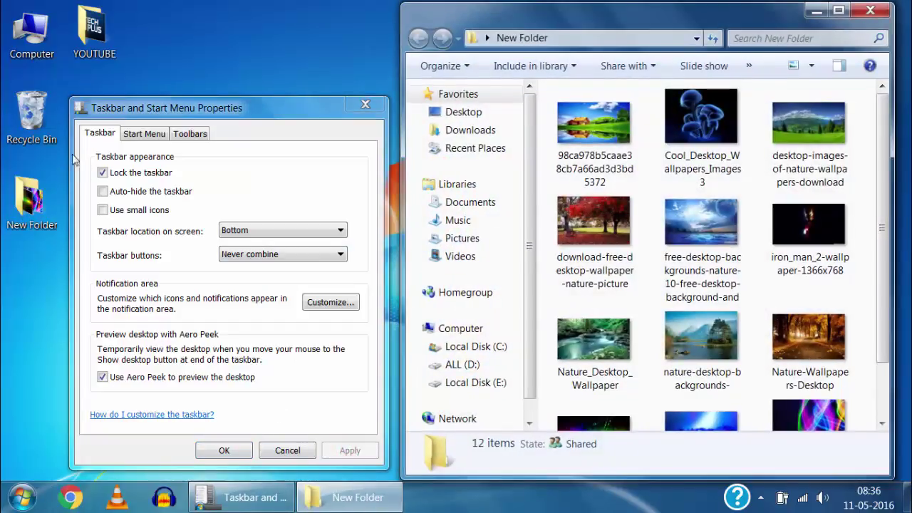
double_click(99, 51)
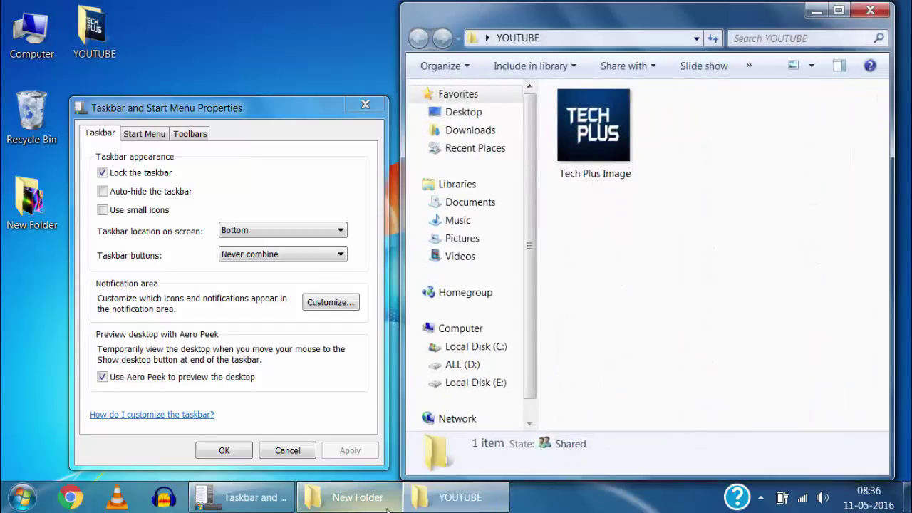
click(870, 10)
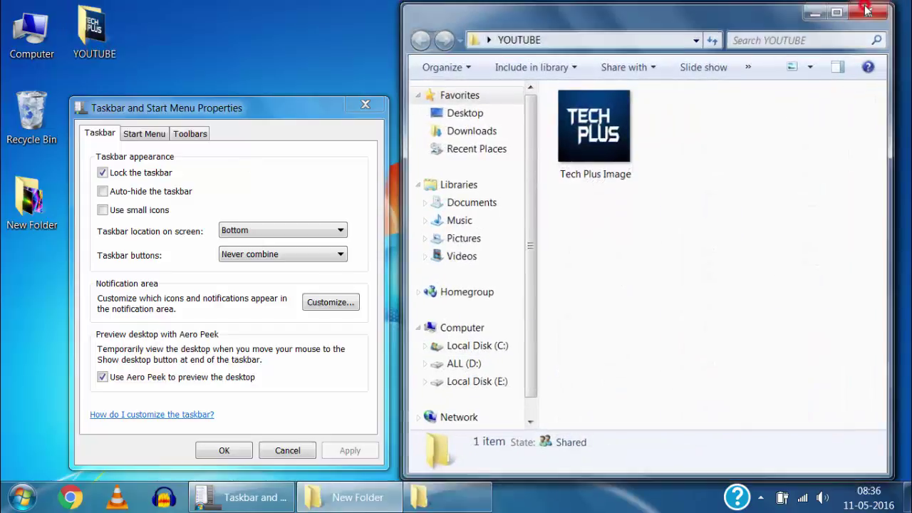
click(315, 257)
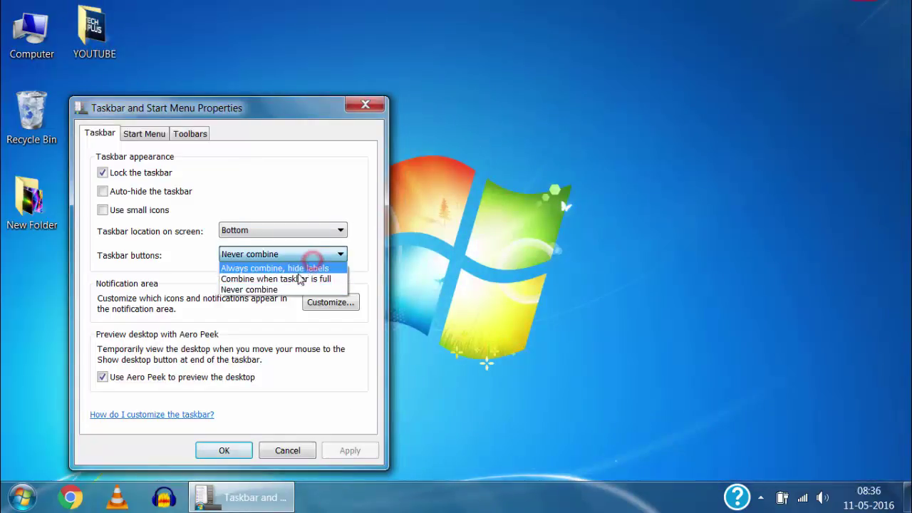
click(297, 279)
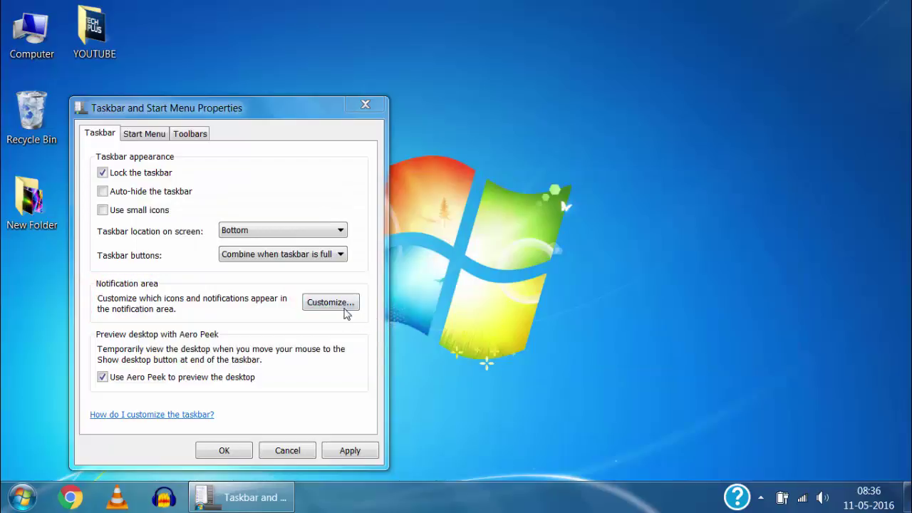
Open the Notification Area Icons list and view VLC media player's behaviour options, leaving them unchanged
click(332, 304)
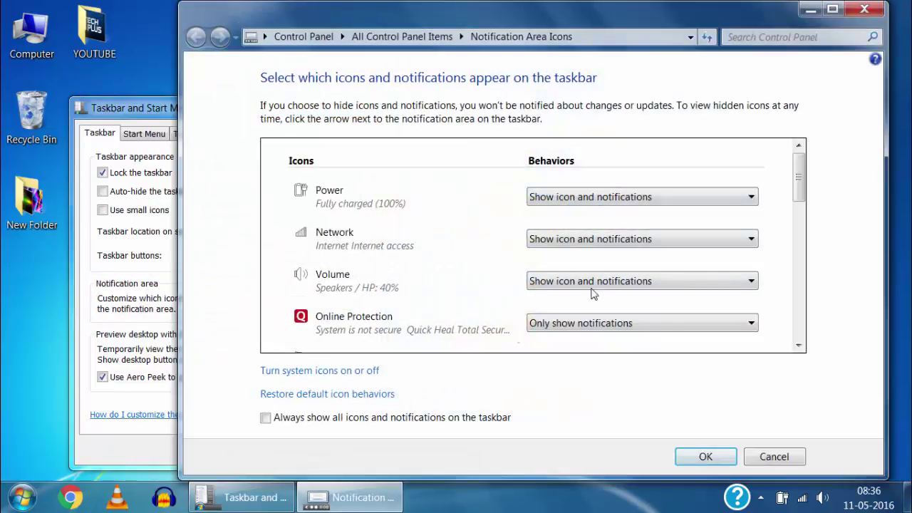
drag(798, 197, 798, 301)
click(611, 254)
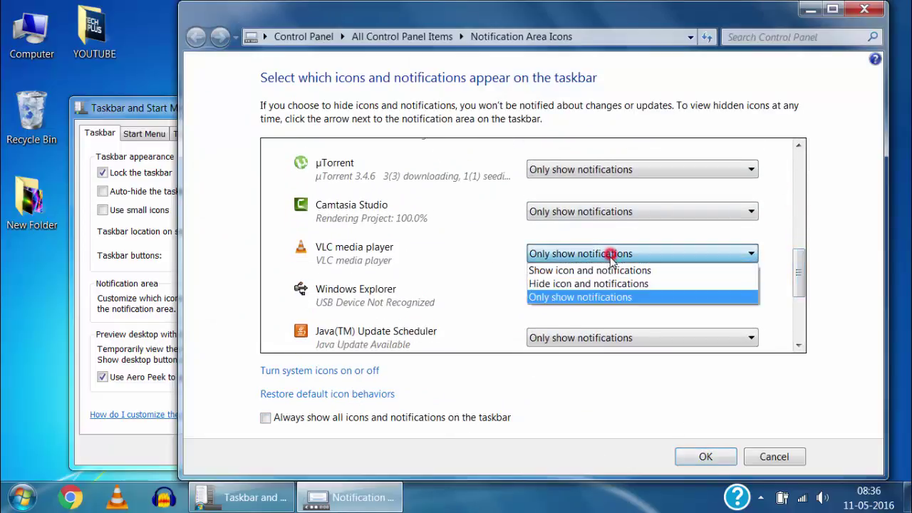
click(750, 464)
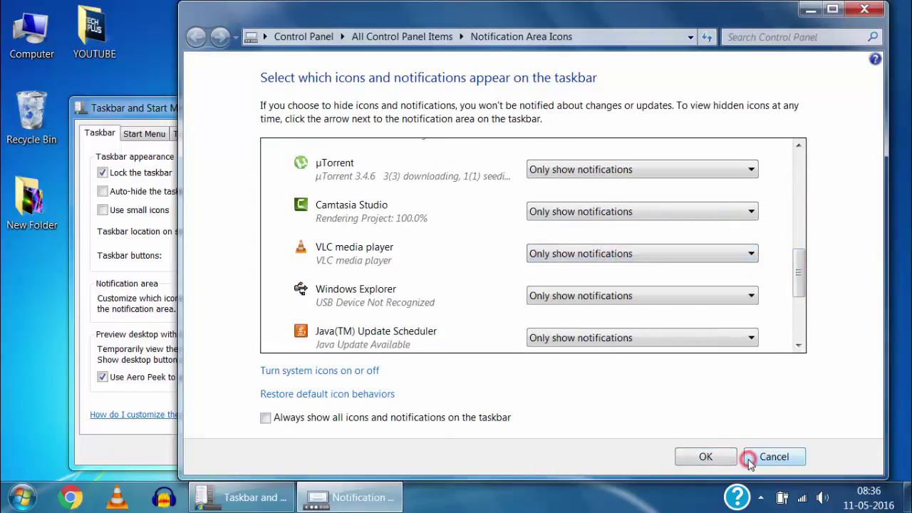